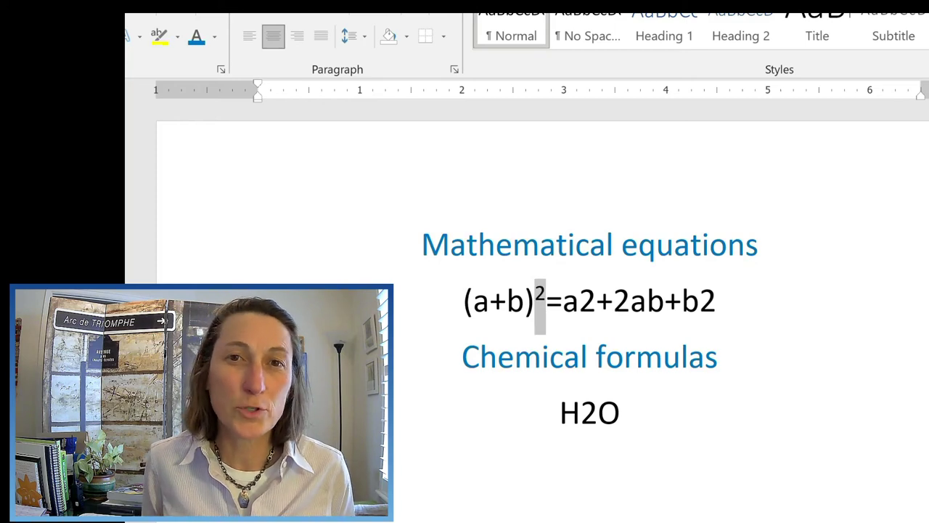
# Superscript the 2s after (a+b) and a in the equation, then select the 2 in H2O
pyautogui.hotkey('ctrl', 'shift', '=')
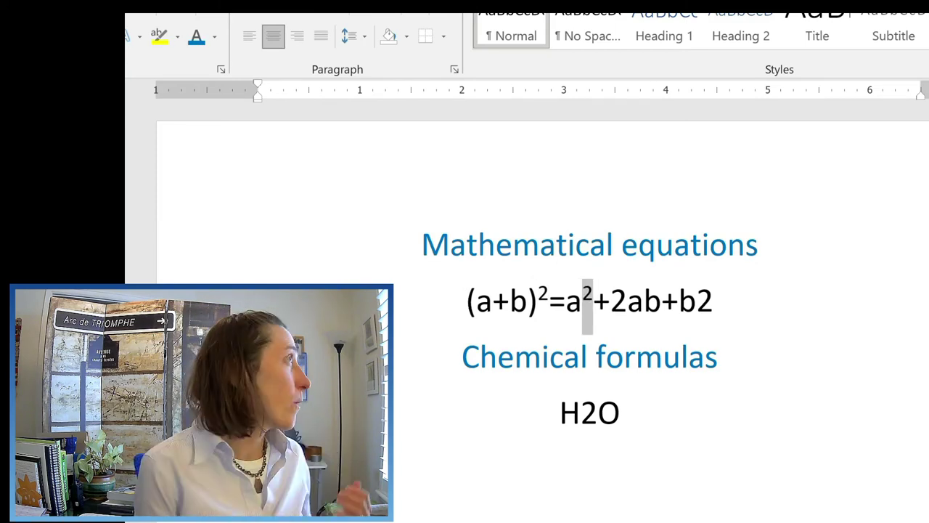
pyautogui.moveTo(714, 300); pyautogui.dragTo(700, 299)
pyautogui.hotkey('ctrl', 'shift', '=')
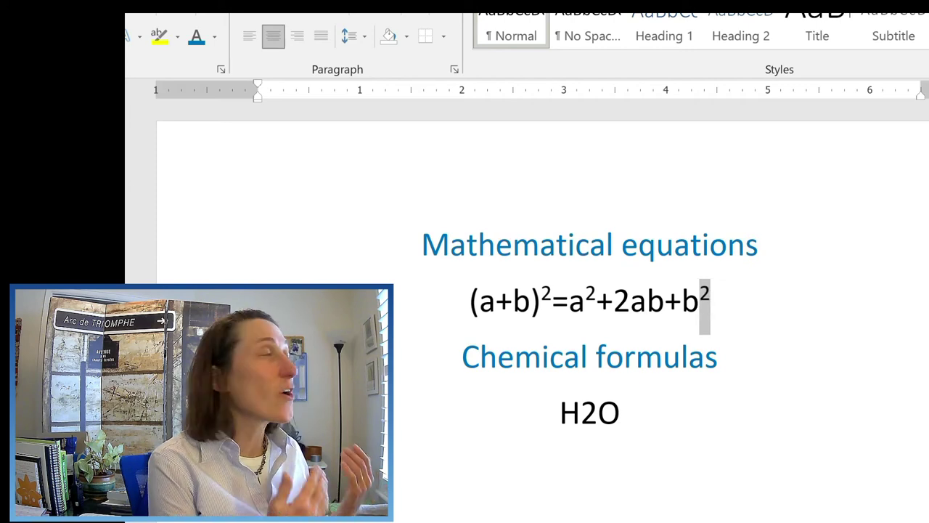
pyautogui.click(598, 412)
pyautogui.moveTo(598, 412); pyautogui.dragTo(589, 420)
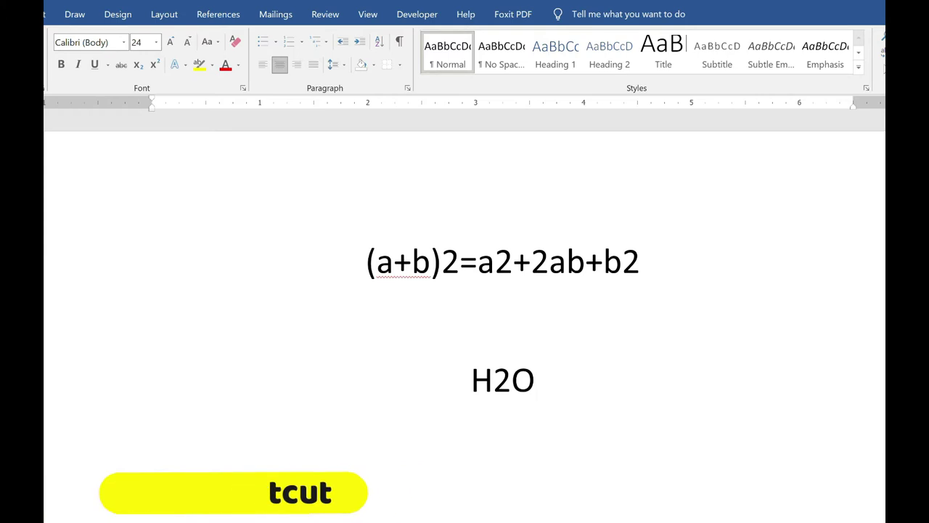
# Superscript the 2s after (a+b), a and b with Ctrl+Shift+Plus
pyautogui.click(503, 320)
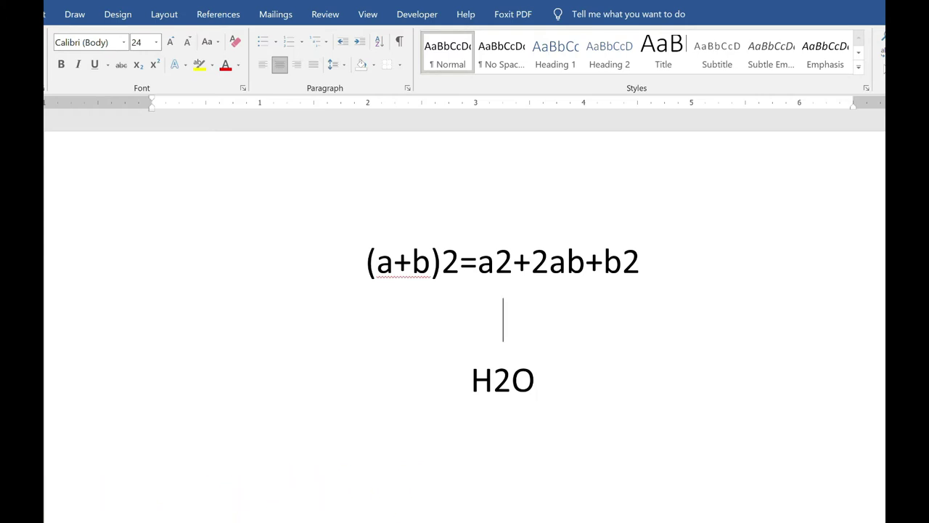
pyautogui.doubleClick(450, 263)
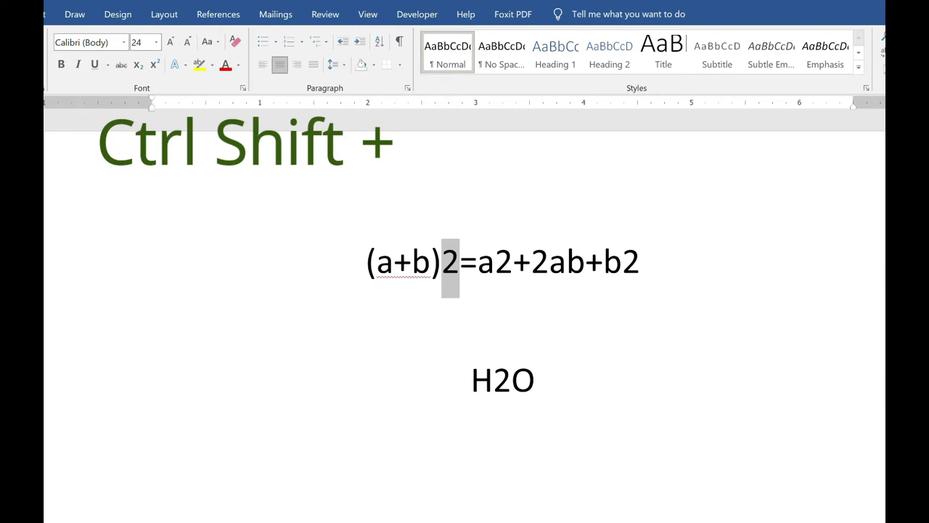
pyautogui.hotkey('ctrl', 'shift', '+')
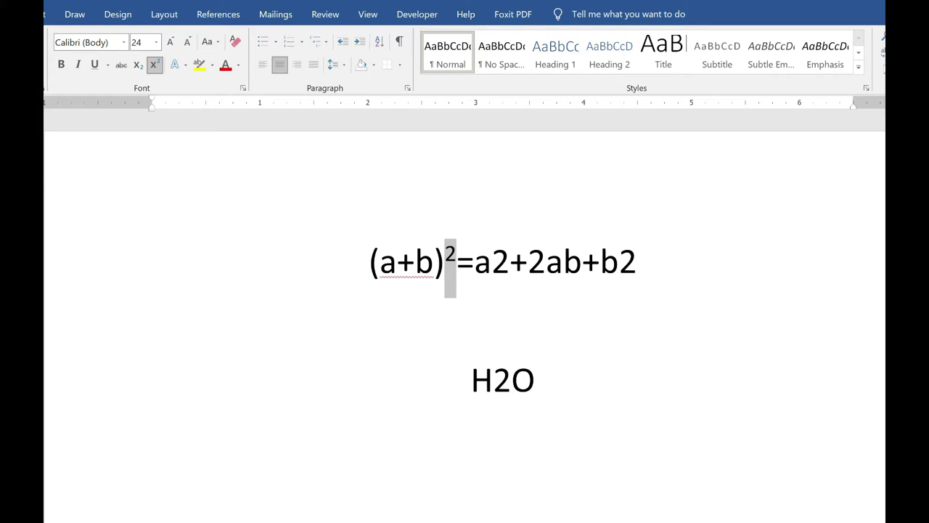
pyautogui.moveTo(492, 265); pyautogui.dragTo(510, 265)
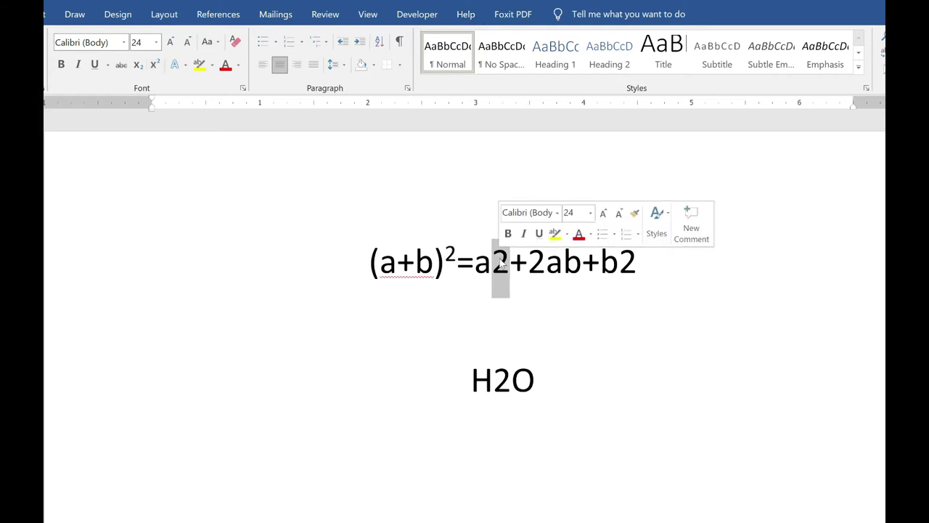
pyautogui.hotkey('ctrl', 'shift', '+')
pyautogui.moveTo(616, 265); pyautogui.dragTo(633, 265)
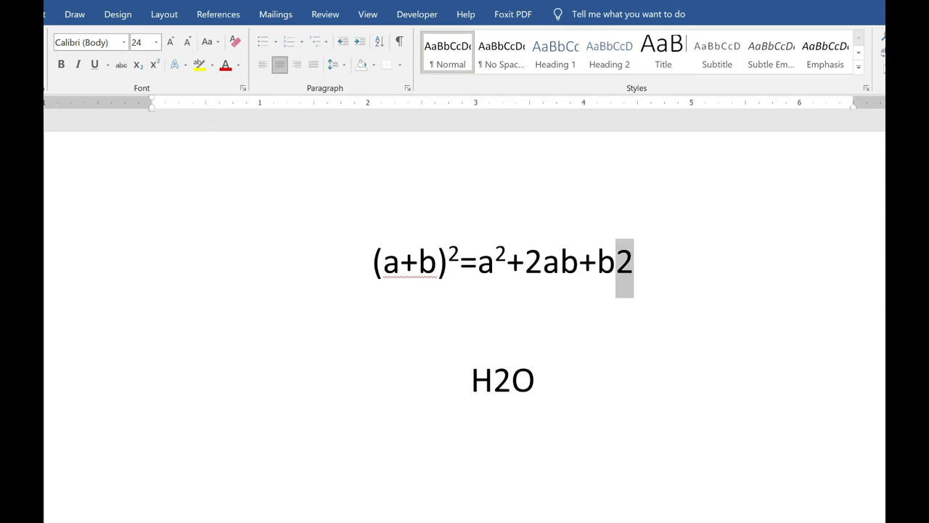
pyautogui.hotkey('ctrl', 'shift', '+')
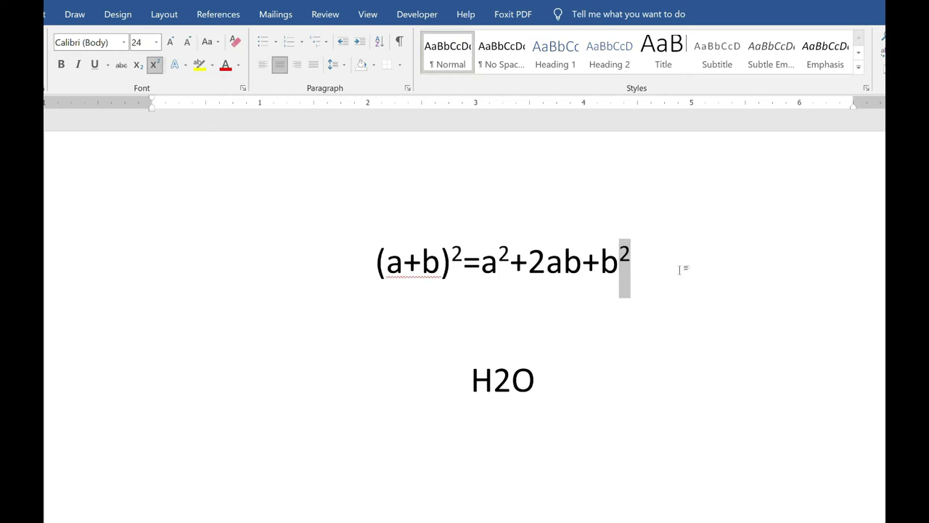
# Turn superscript off again for the final 2 after b
pyautogui.press('Down')
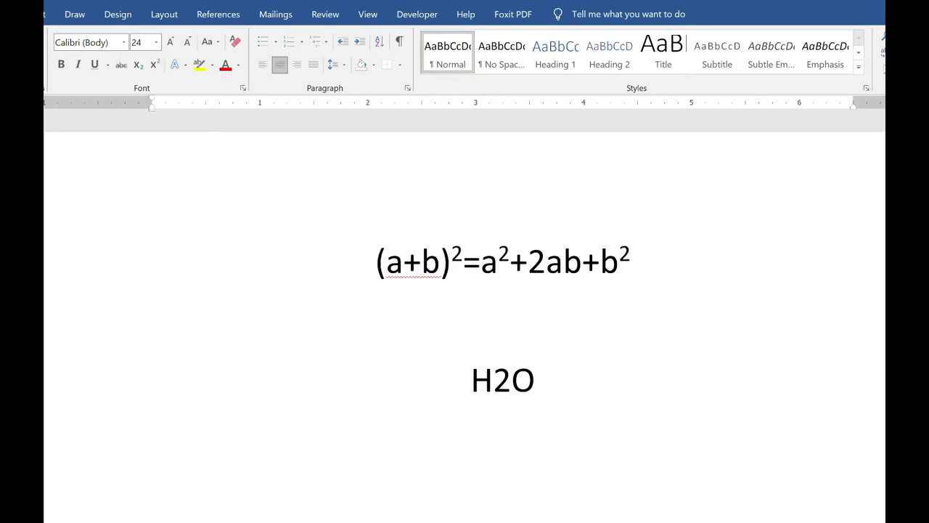
pyautogui.moveTo(619, 263); pyautogui.dragTo(631, 263)
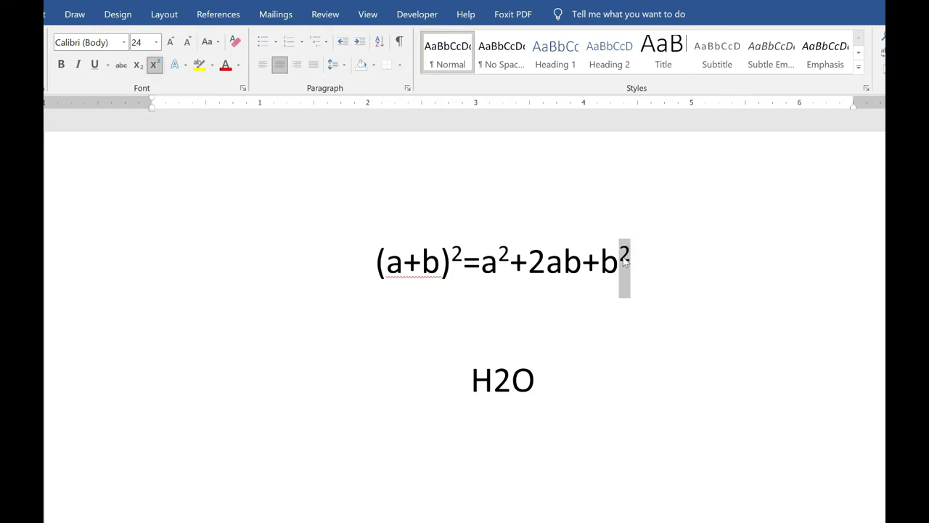
pyautogui.hotkey('ctrl', 'shift', '+')
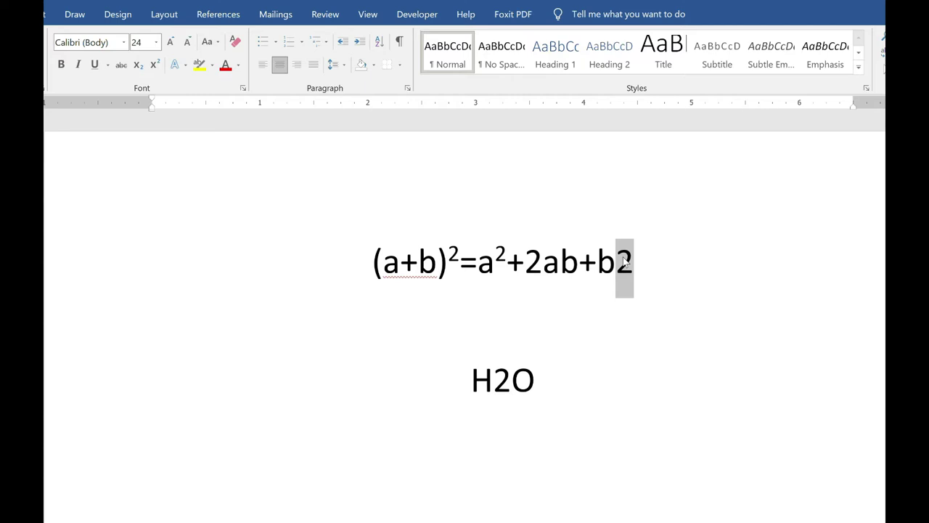
# Re-superscript the final 2, then toggle H2O's 2 to subscript and back with Ctrl+=
pyautogui.hotkey('ctrl', 'shift', '+')
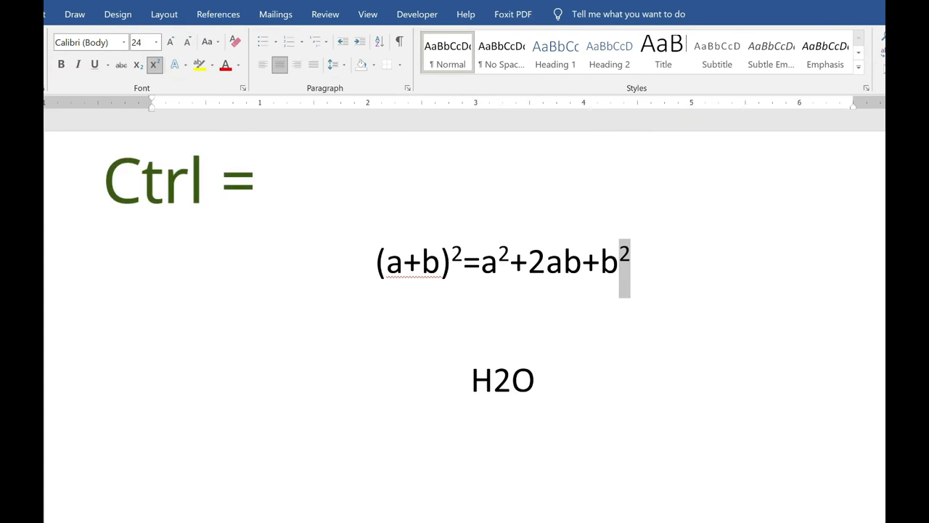
pyautogui.moveTo(494, 379); pyautogui.dragTo(511, 380)
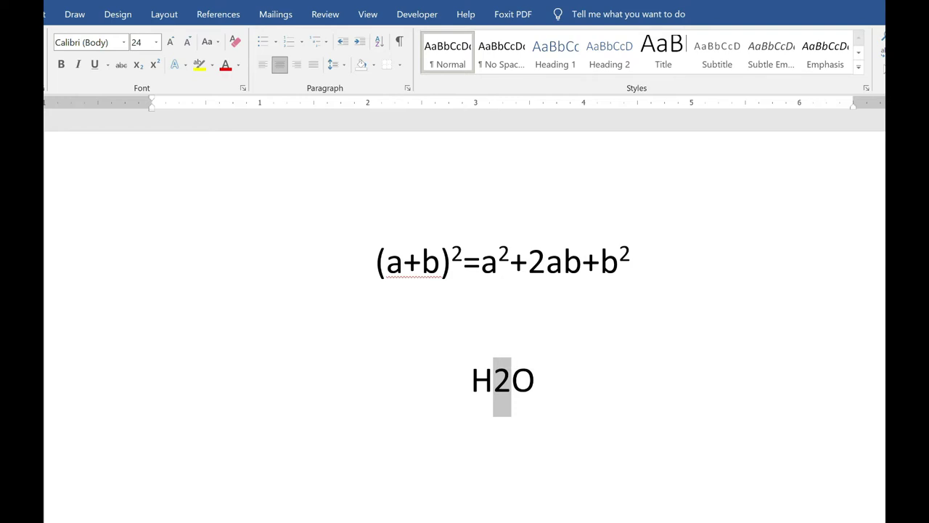
pyautogui.hotkey('ctrl', '=')
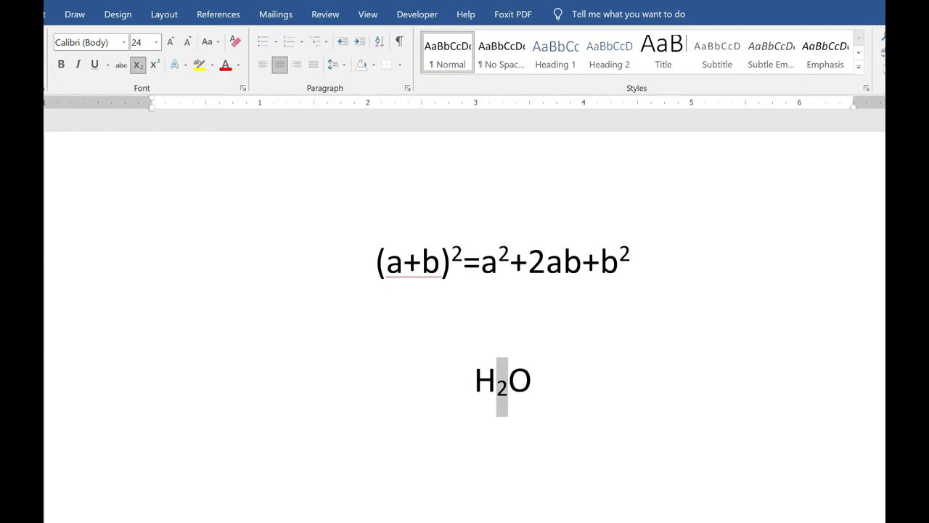
pyautogui.hotkey('ctrl', '=')
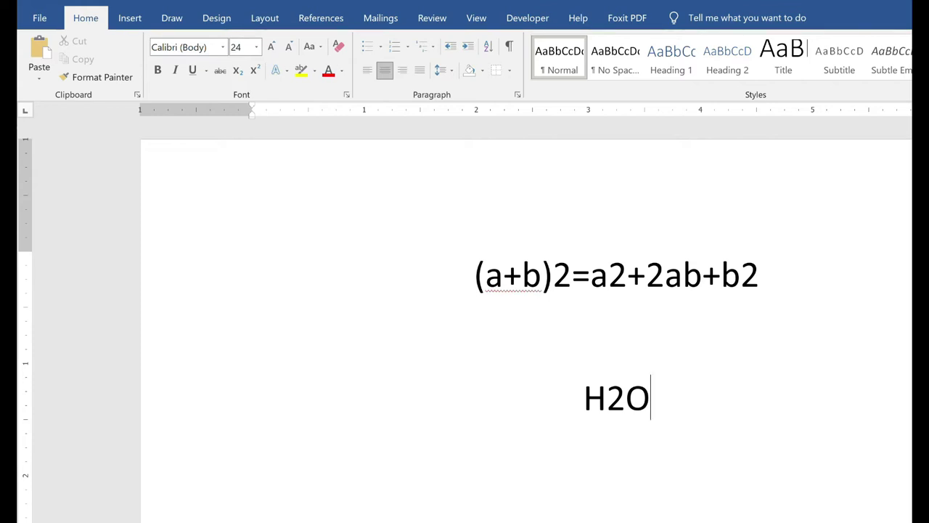
# Superscript the 2s after (a+b) and a with the Home Superscript button, leaving the final 2 normal
pyautogui.moveTo(572, 276); pyautogui.dragTo(553, 276)
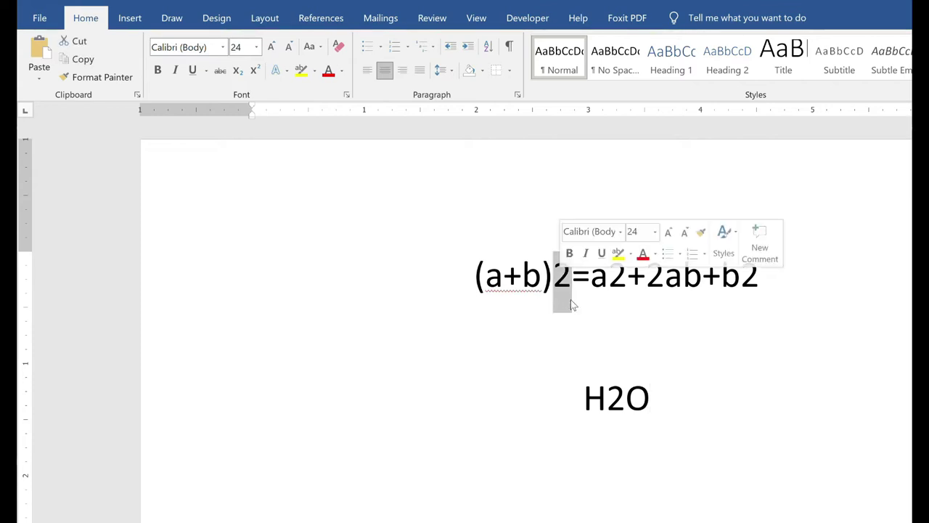
pyautogui.click(254, 73)
pyautogui.press('Right')
pyautogui.press('Right')
pyautogui.press('Right')
pyautogui.hotkey('shift', 'Right')
pyautogui.click(259, 71)
pyautogui.press('Right')
pyautogui.press('Right')
pyautogui.press('Right')
pyautogui.press('Right')
pyautogui.press('Right')
pyautogui.press('Right')
pyautogui.press('Right')
pyautogui.hotkey('shift', 'Right')
pyautogui.click(254, 70)
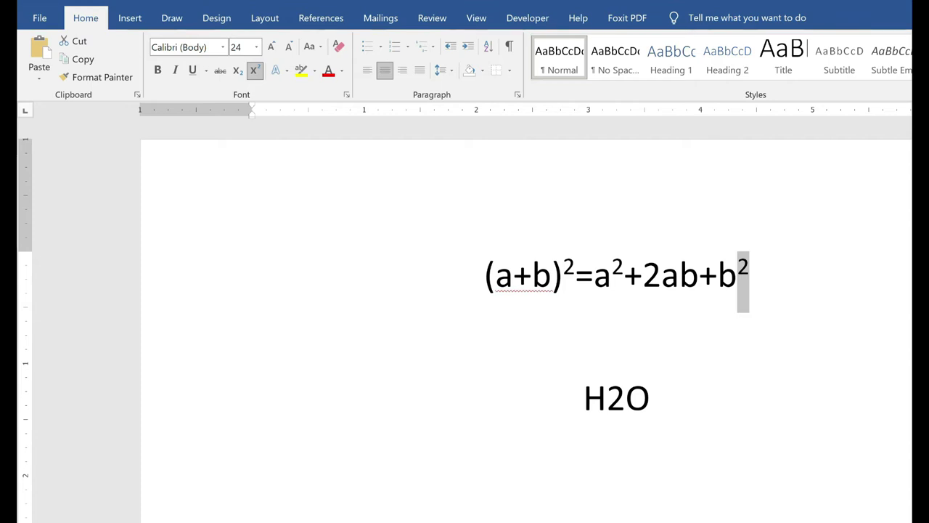
pyautogui.click(255, 72)
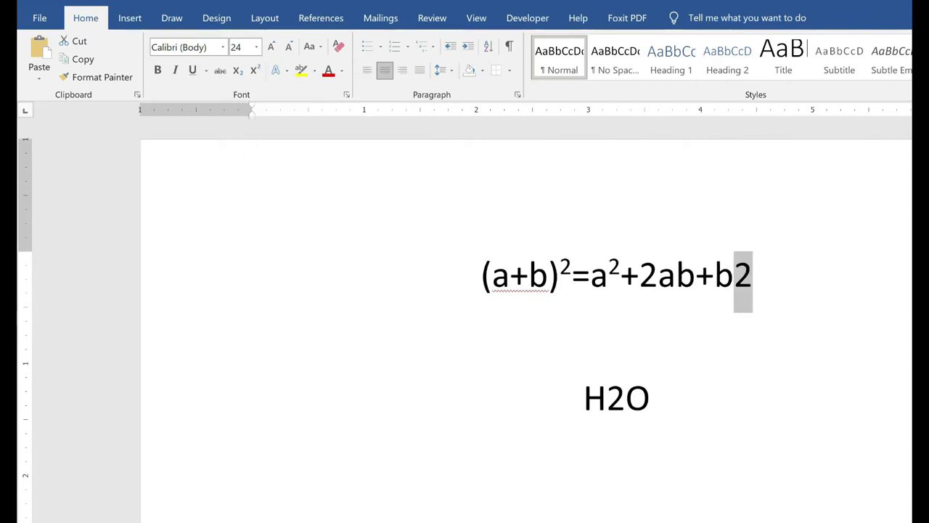
# Select the 2 in H2O and make it subscript with the Subscript button
pyautogui.press('Down')
pyautogui.press('Down')
pyautogui.press('Home')
pyautogui.press('Right')
pyautogui.hotkey('shift', 'Right')
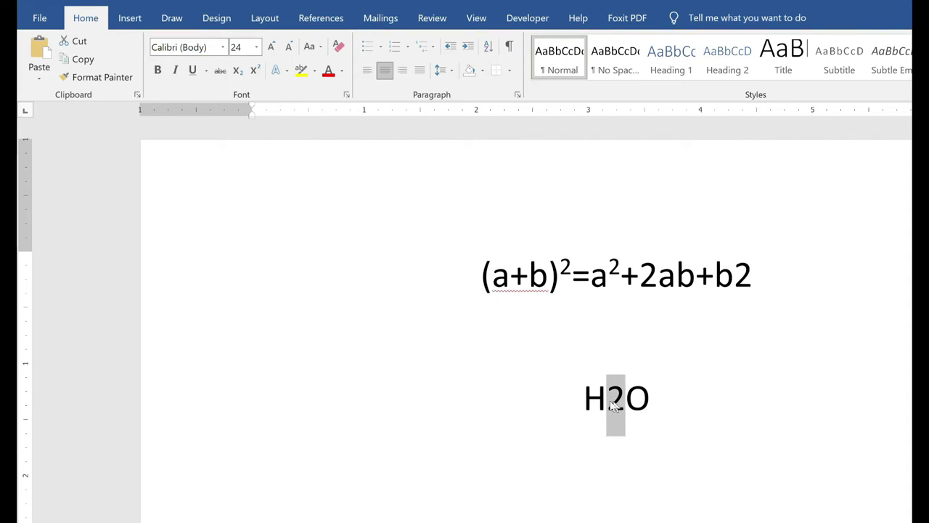
pyautogui.click(237, 72)
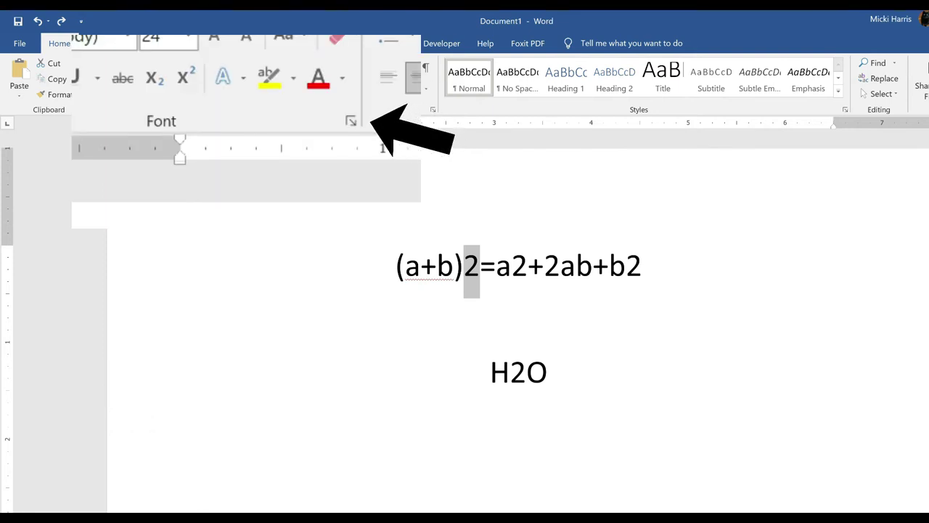
# Tick Superscript in the Font dialog for the 2 after (a+b), then move into H2O
pyautogui.click(287, 113)
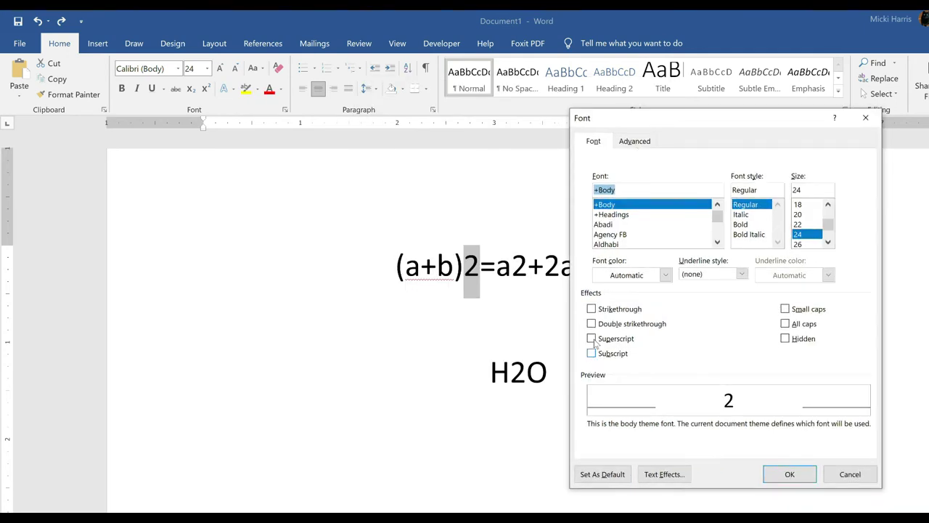
pyautogui.click(591, 339)
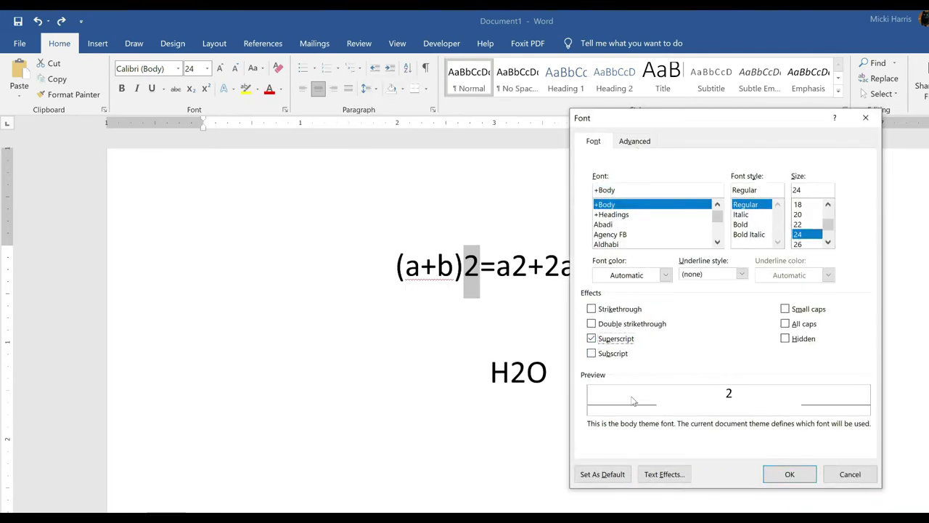
pyautogui.click(801, 476)
pyautogui.click(548, 372)
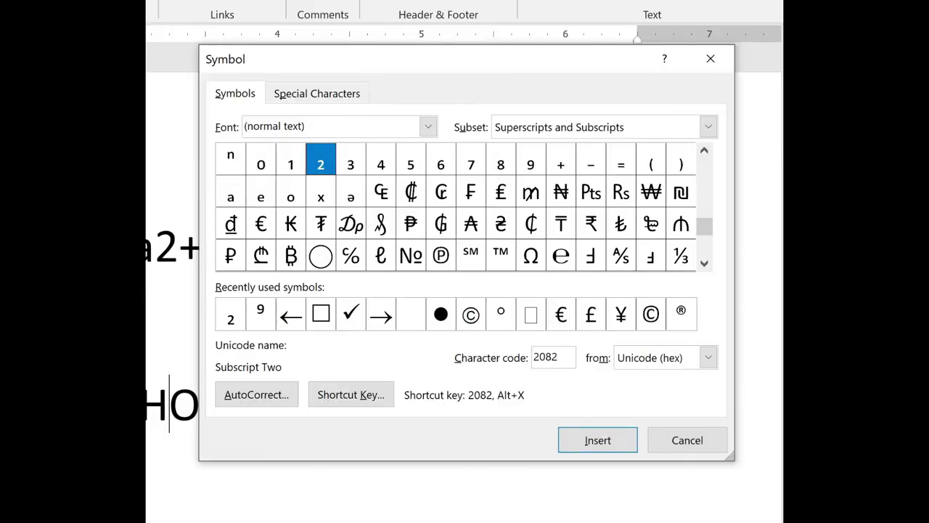
# Set the Symbol dialog's font to (normal text)
pyautogui.click(428, 126)
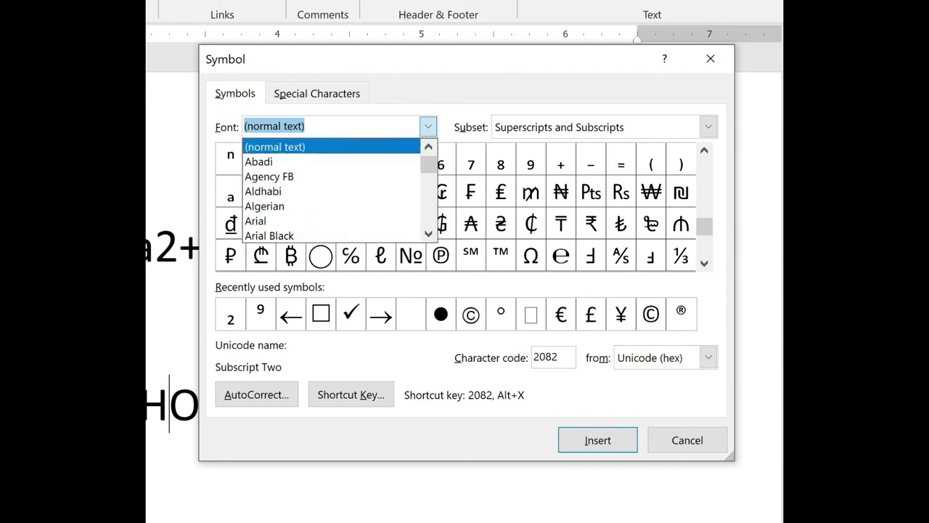
pyautogui.moveTo(428, 165)
pyautogui.mouseDown()
pyautogui.moveTo(430, 222)
pyautogui.moveTo(429, 154)
pyautogui.mouseUp()
pyautogui.click(304, 149)
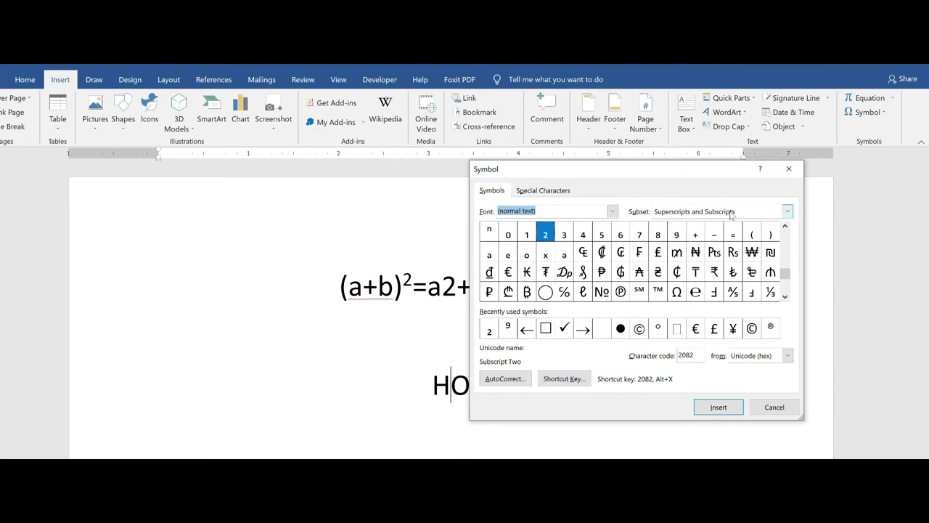
# Insert Subscript Two from the Superscripts and Subscripts subset between H and O, then close the dialog
pyautogui.click(789, 212)
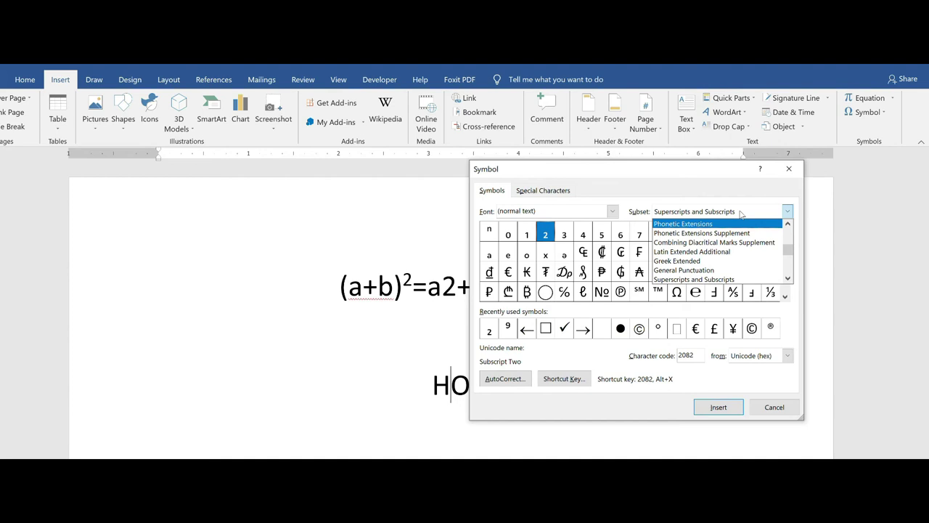
pyautogui.click(719, 213)
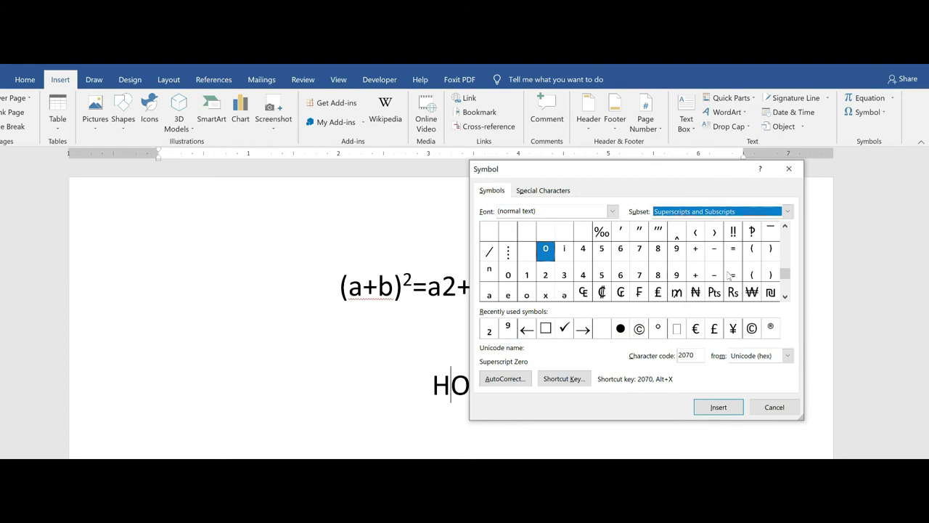
pyautogui.click(546, 276)
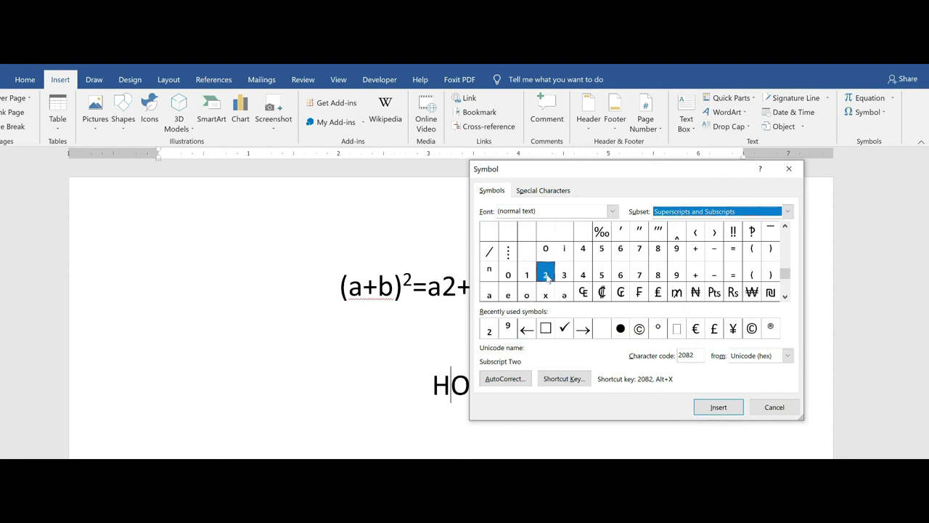
pyautogui.click(717, 409)
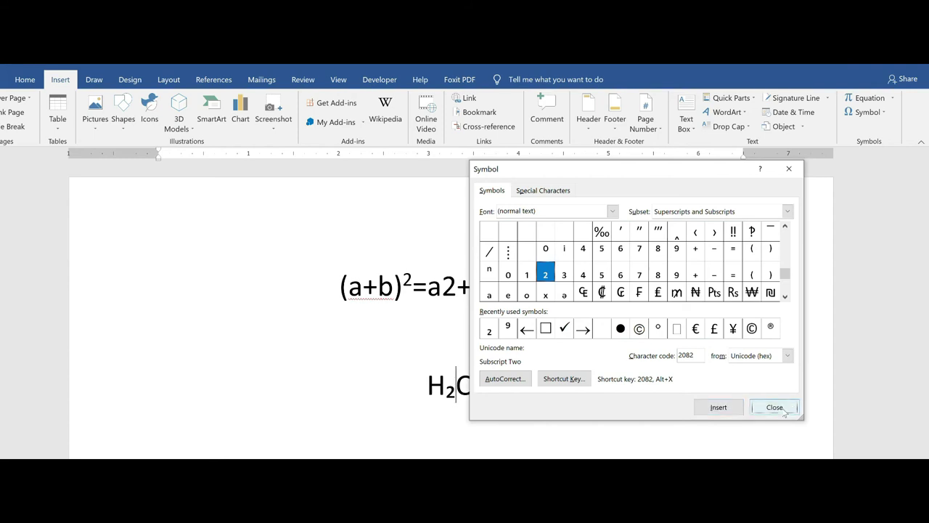
pyautogui.click(777, 408)
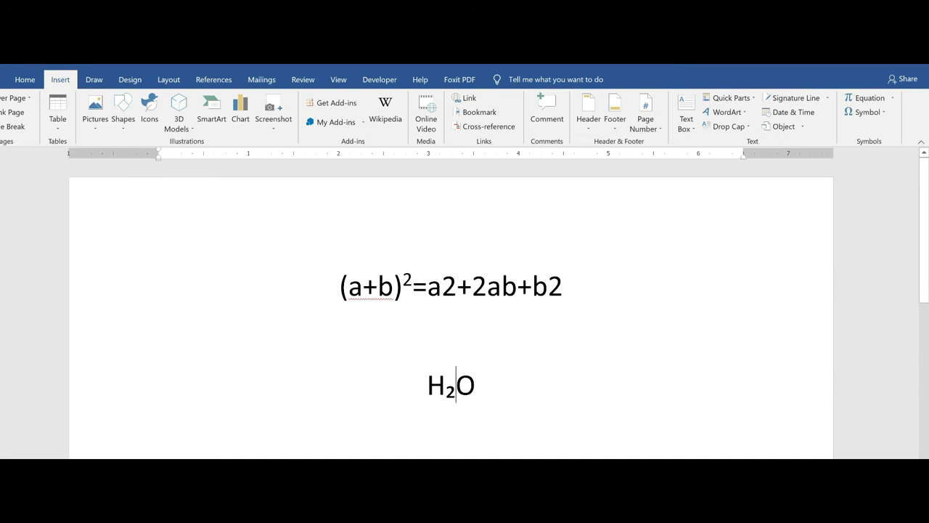